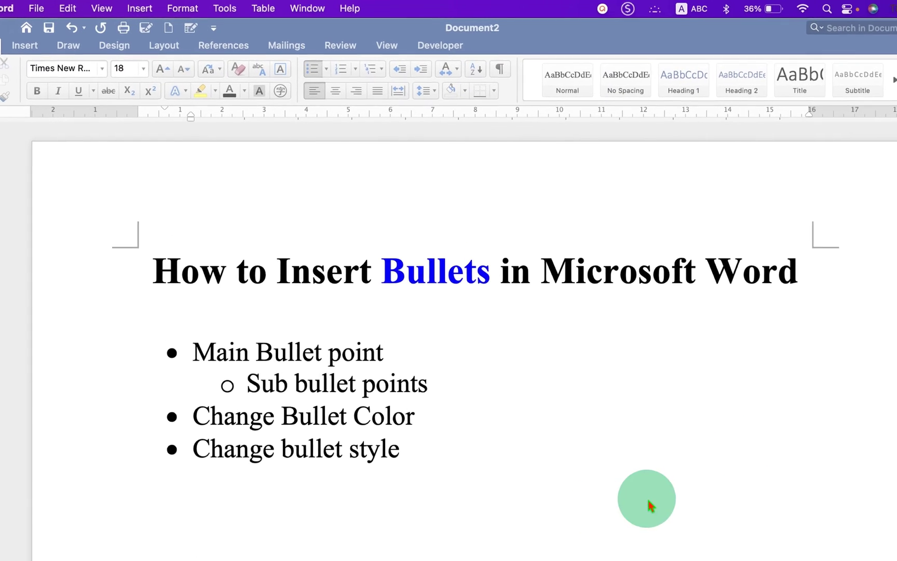
Make the three centered body lines a single-level bulleted list, aligned left
left_click(547, 440)
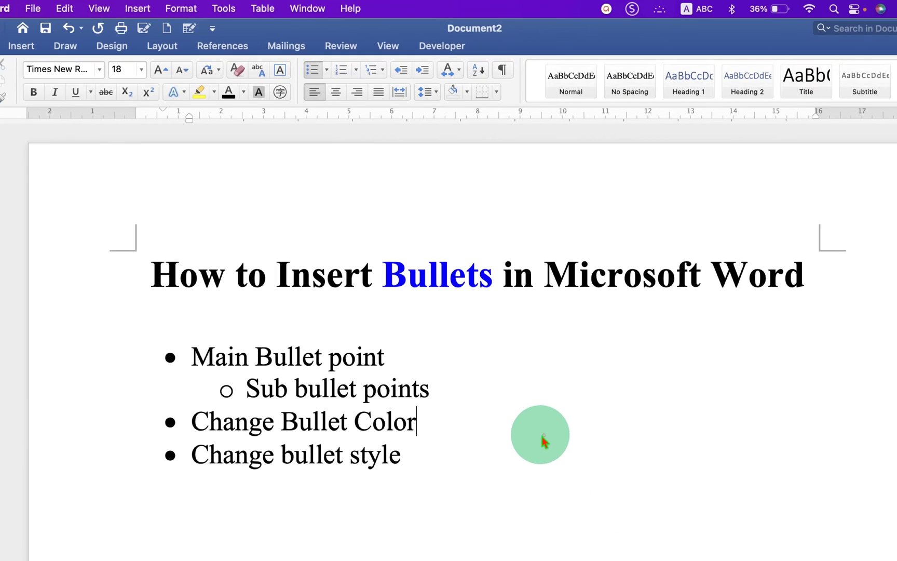
left_click(424, 390)
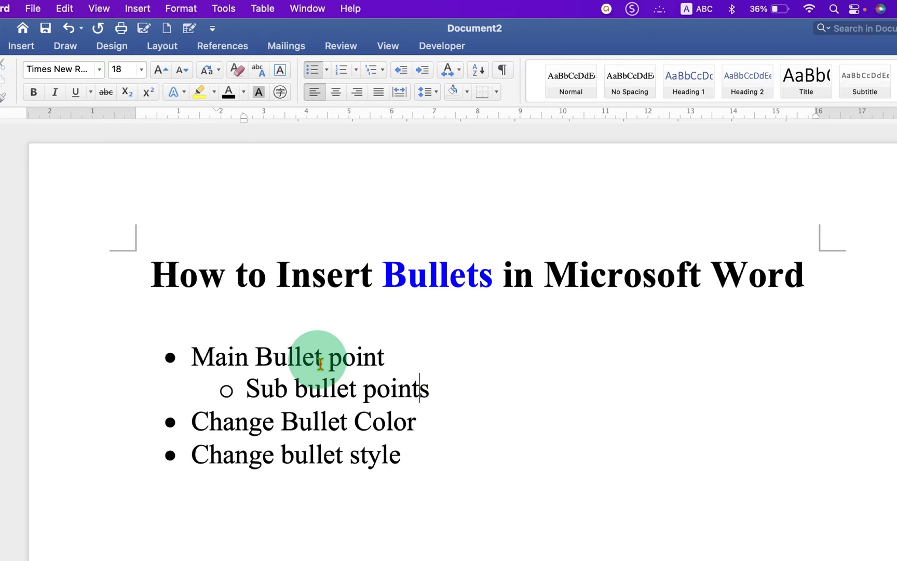
left_click_drag(247, 389, 429, 389)
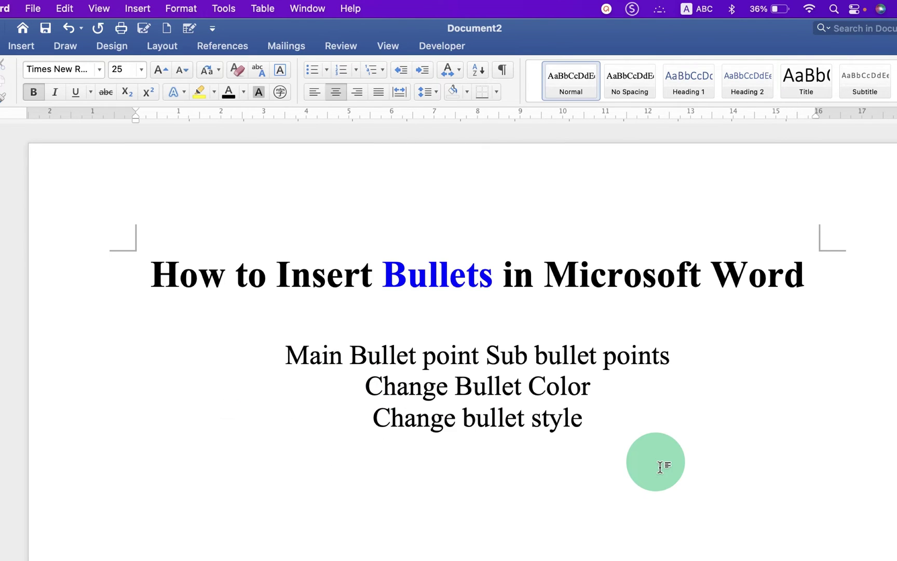
left_click_drag(595, 419, 316, 357)
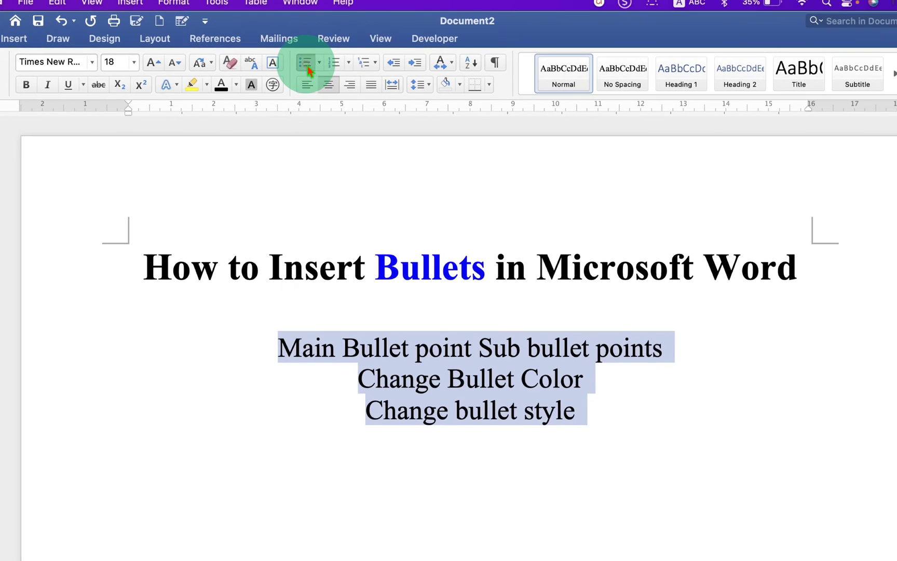
left_click(628, 127)
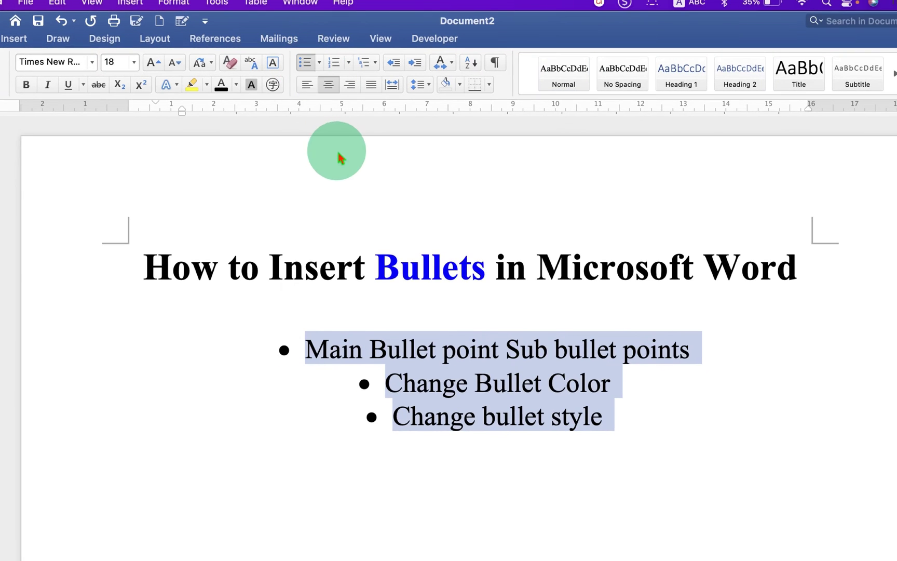
left_click(307, 85)
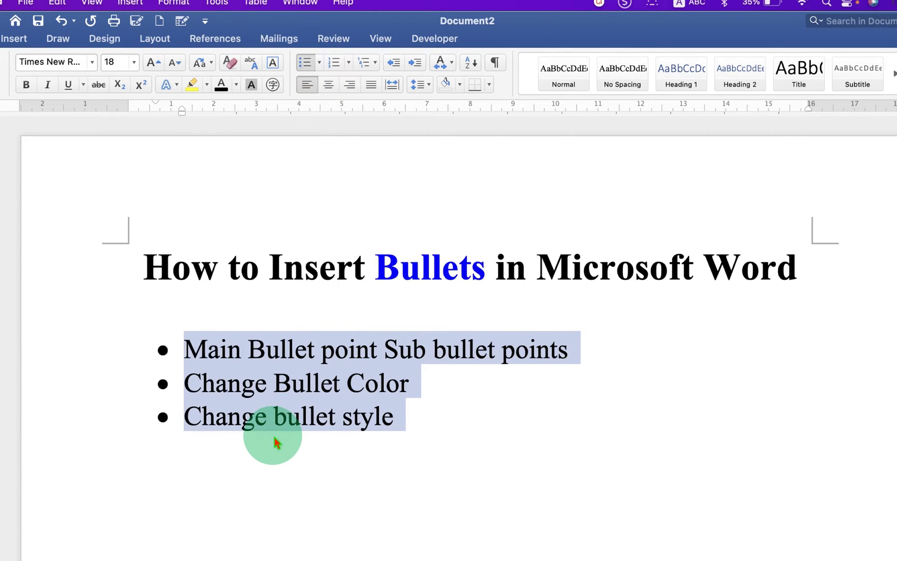
left_click(395, 416)
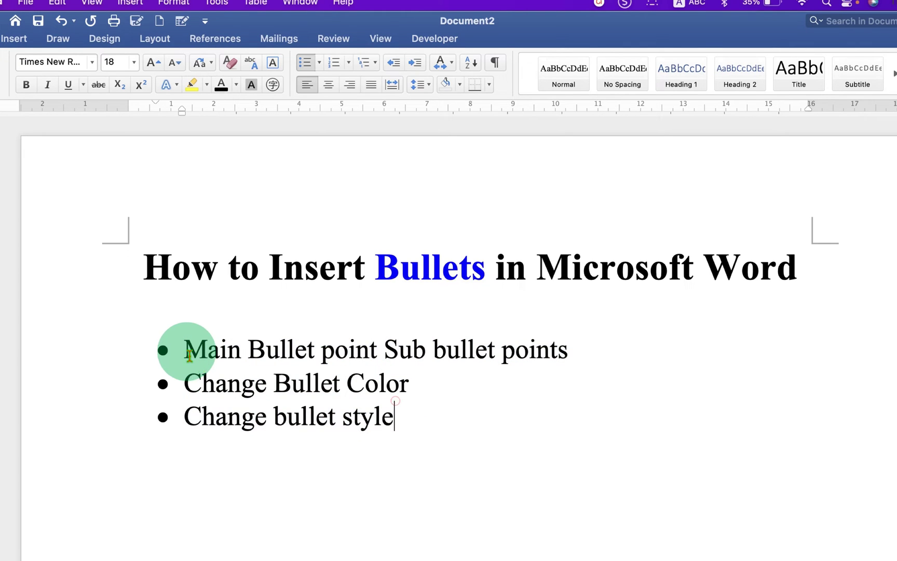
Insert an indented 'Sub' item under the first bullet and remove the leftover empty bullet
left_click(590, 354)
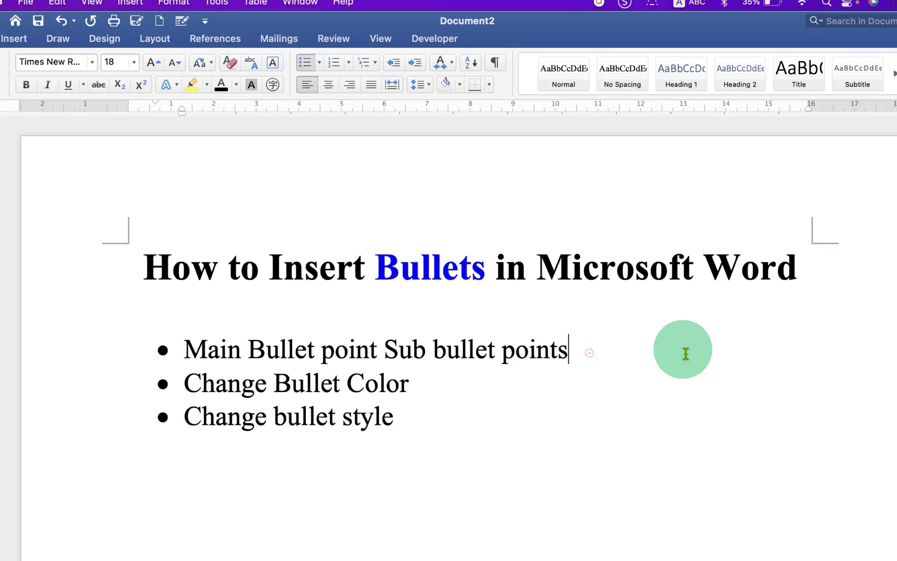
key("Return")
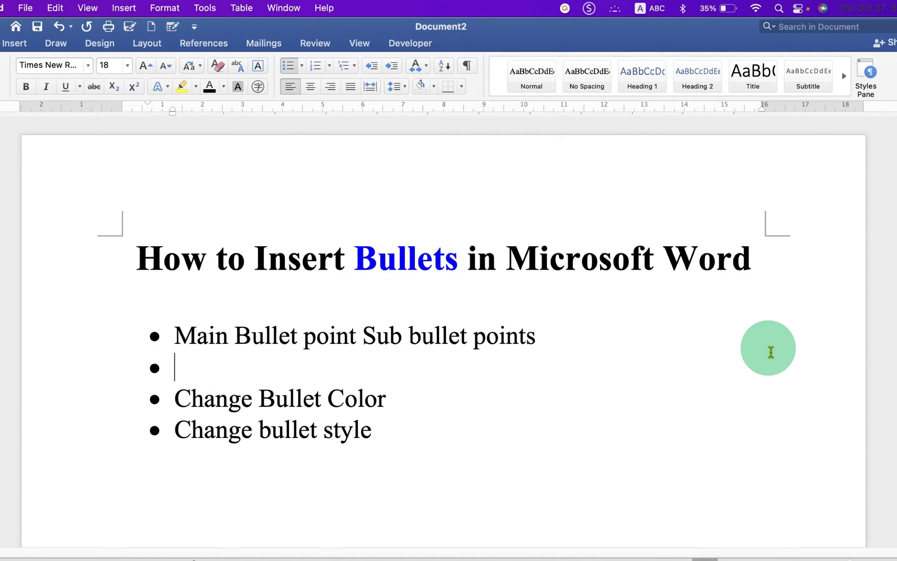
key("Tab")
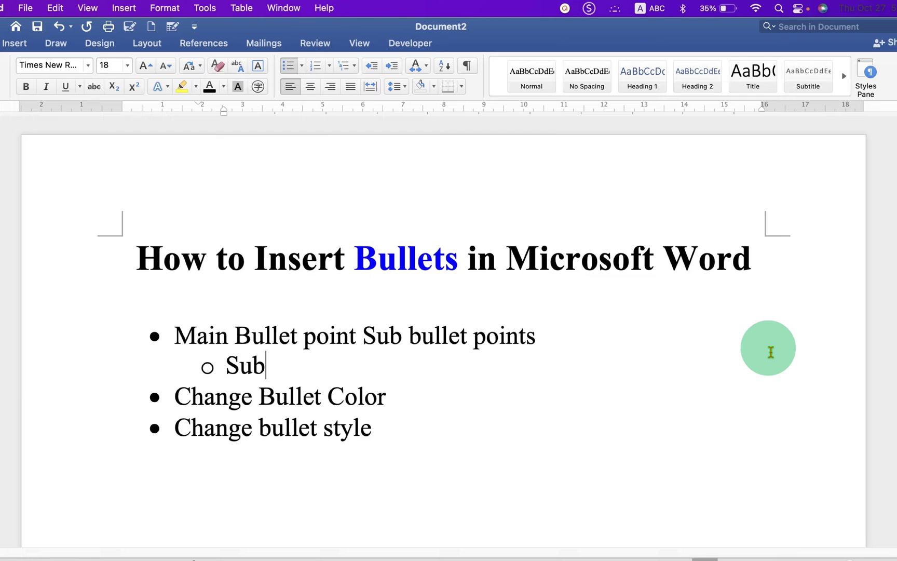
key("Return")
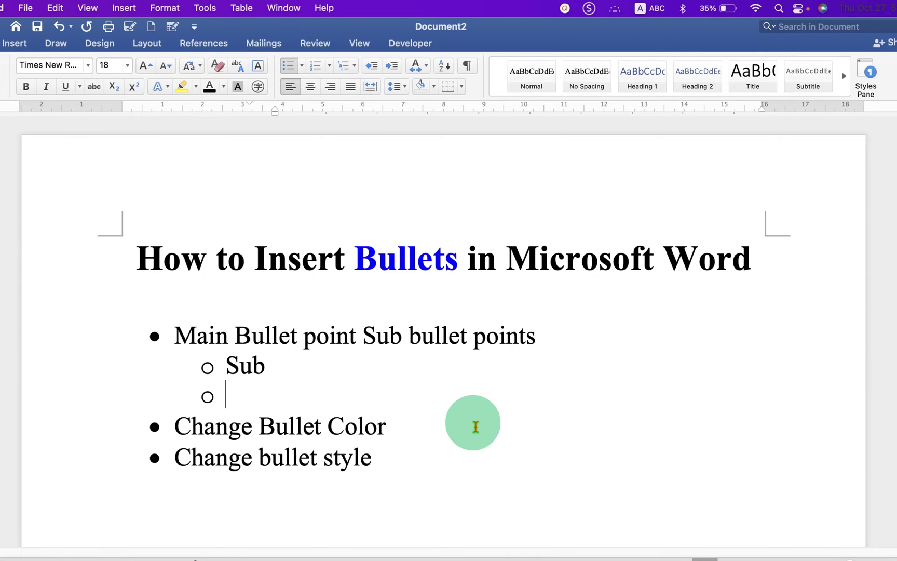
key("shift+Tab")
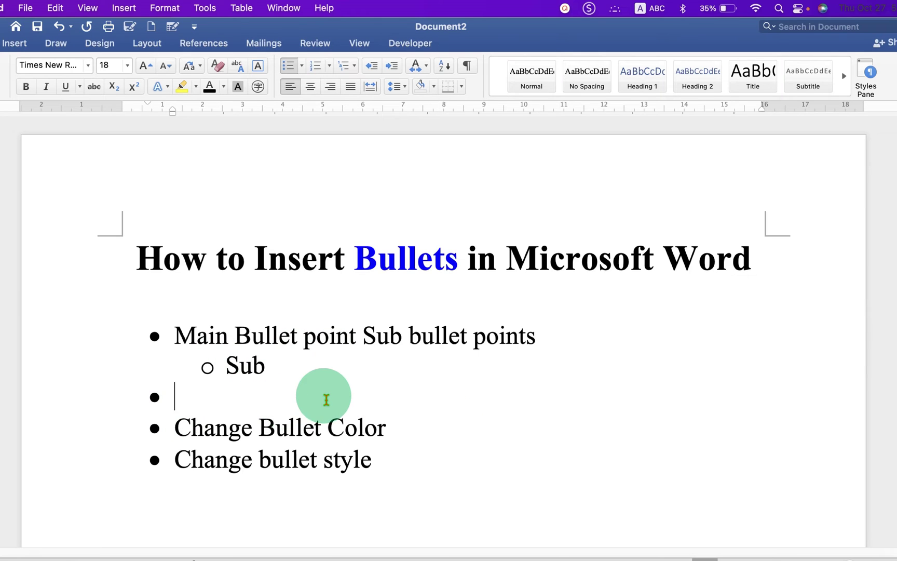
key("BackSpace")
key("BackSpace")
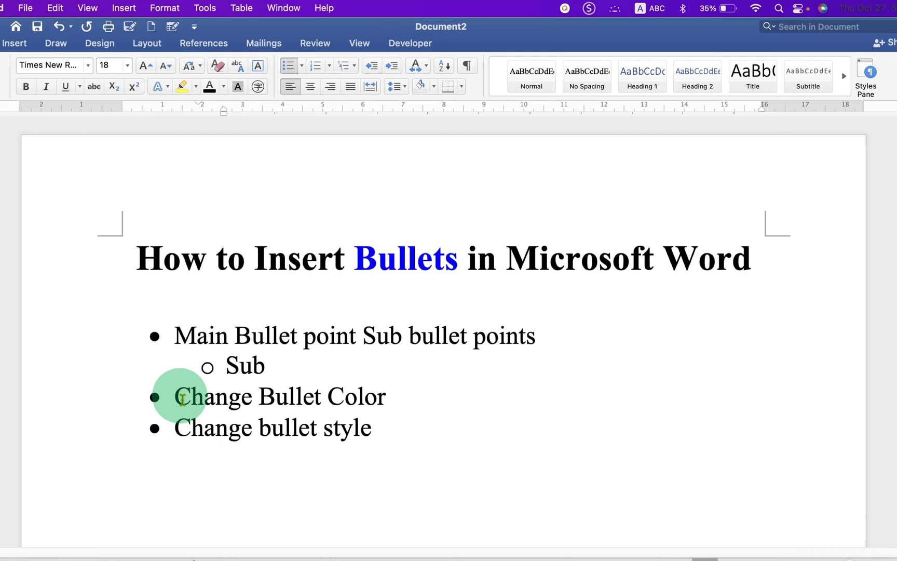
Select the whole list, clear its bullet markers, and show the bullet style gallery
left_click_drag(176, 335, 370, 424)
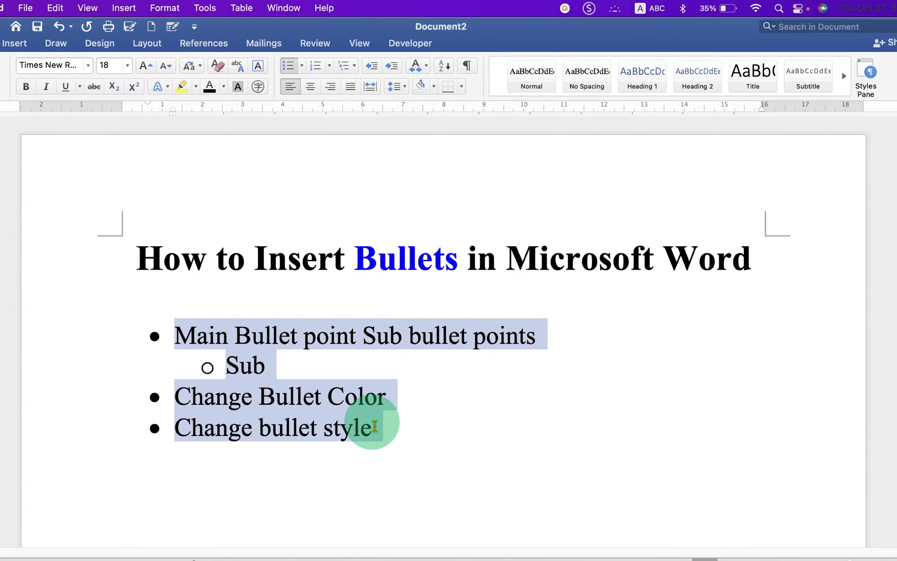
left_click(289, 65)
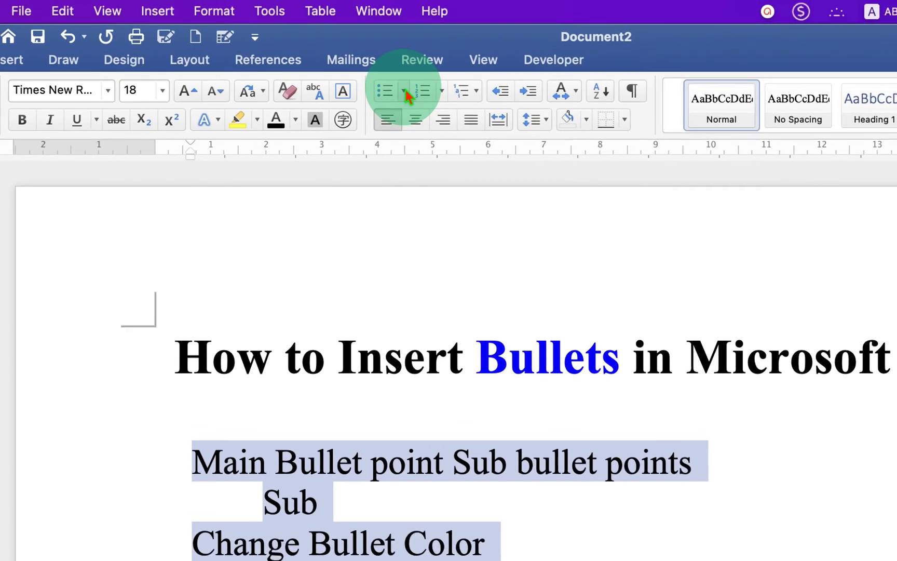
left_click(407, 92)
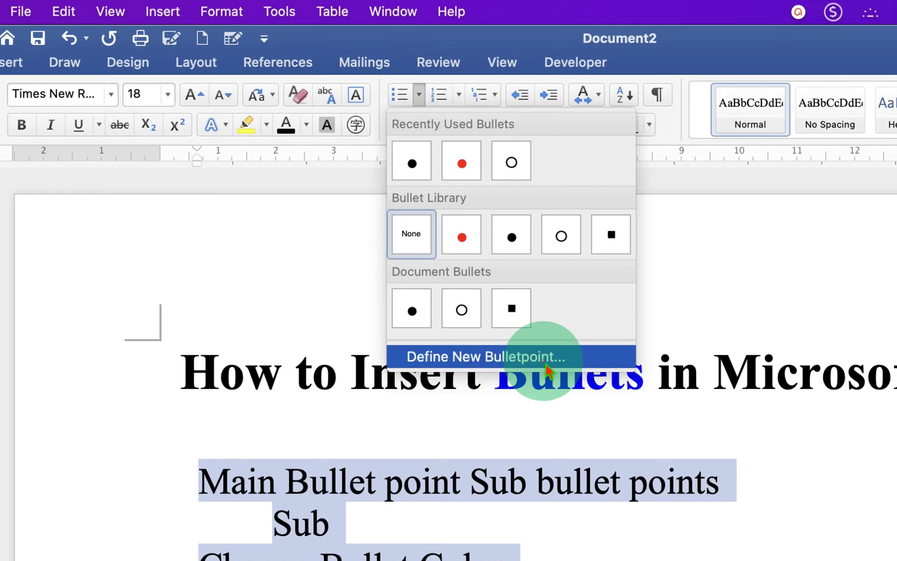
Define a new bullet with red font colour and apply it to the main list items
left_click(547, 369)
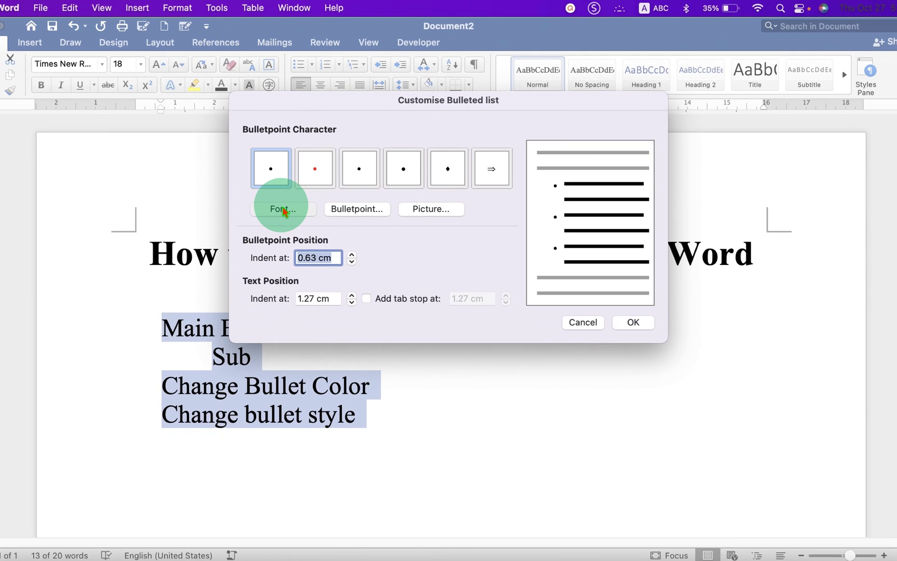
left_click(283, 209)
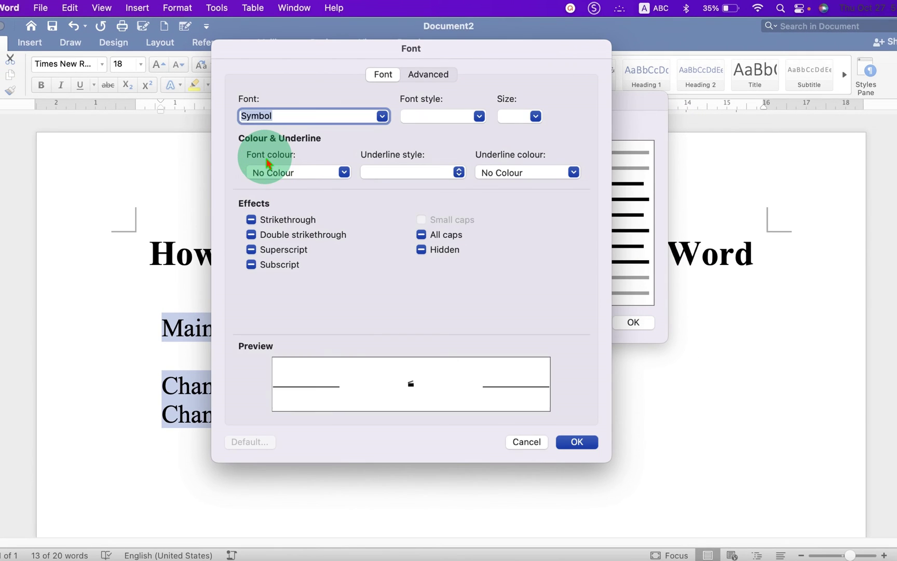
left_click(302, 172)
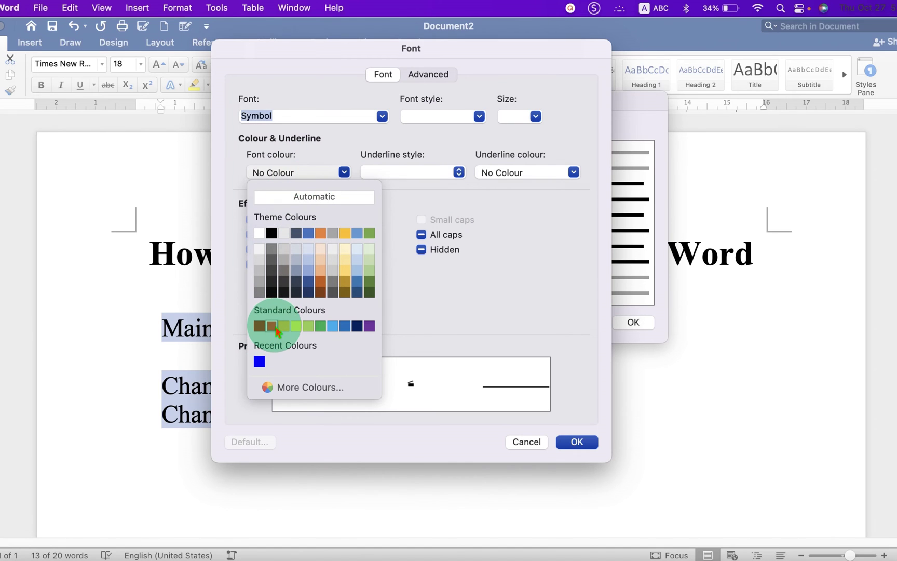
left_click(273, 326)
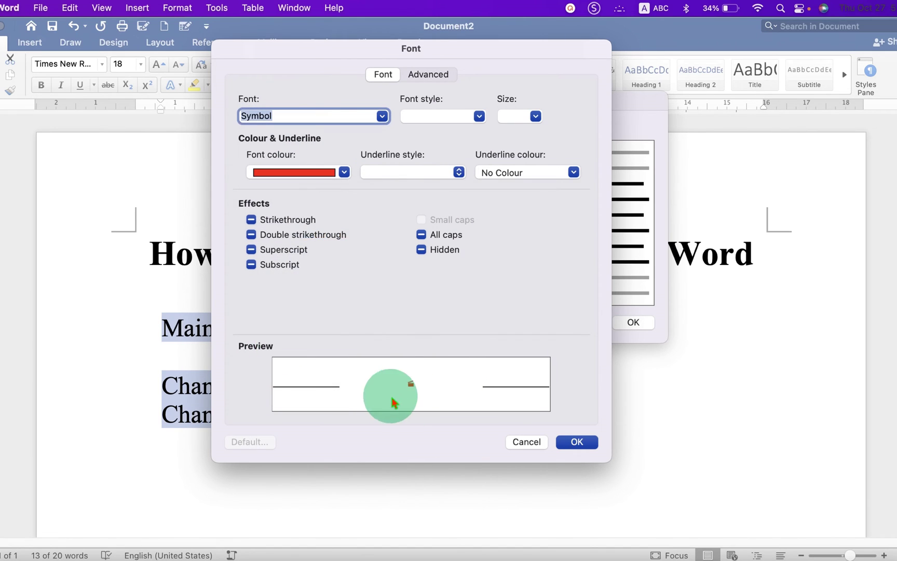
left_click(573, 443)
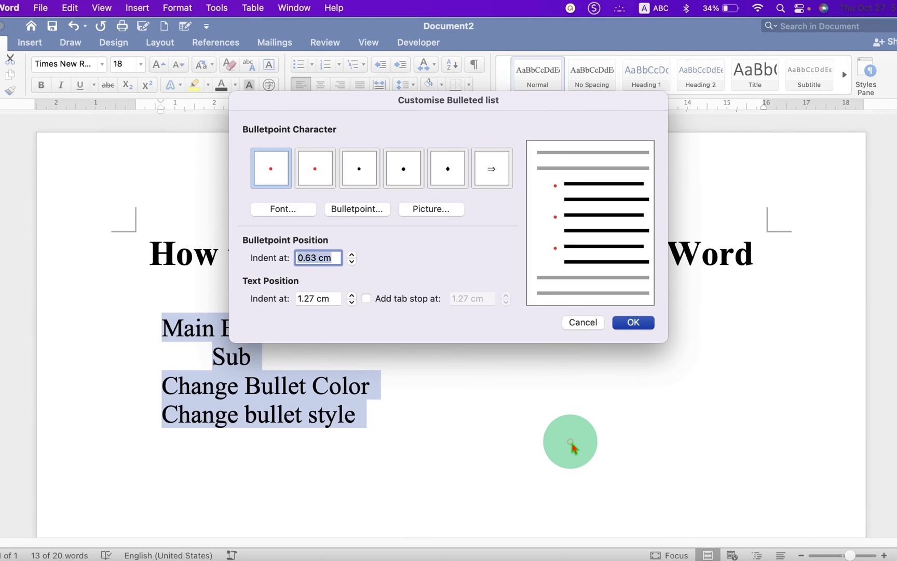
left_click(634, 323)
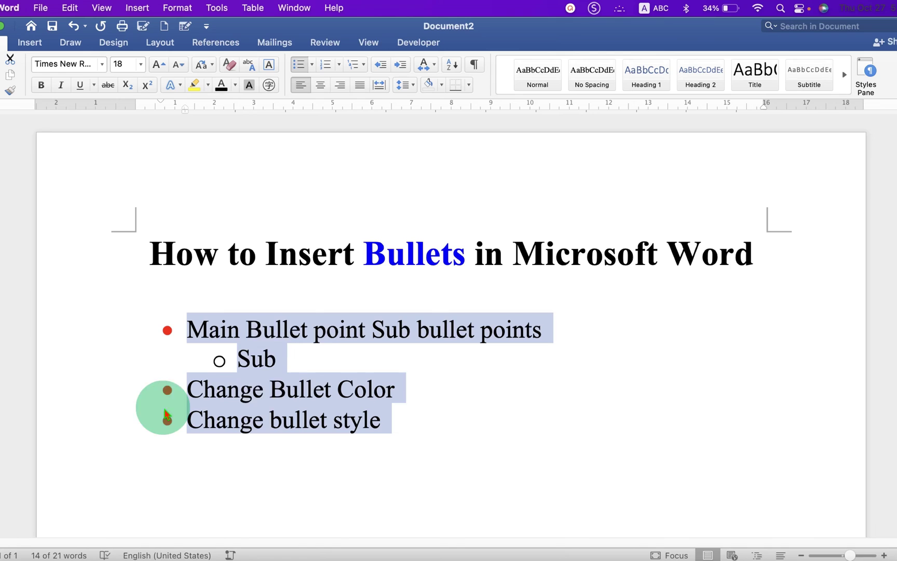
left_click(438, 400)
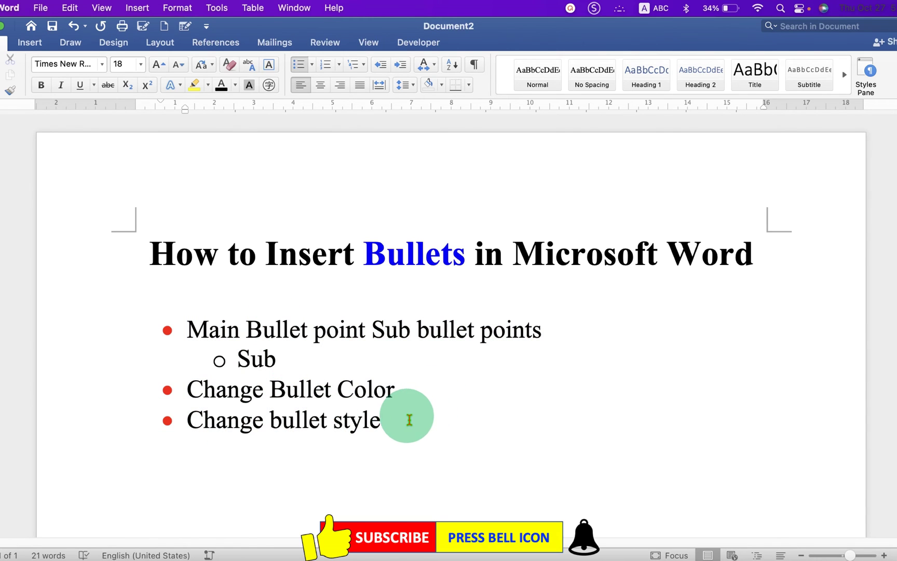
Define a new bullet using the θ (theta) symbol and apply it to the selected list
left_click_drag(384, 419, 186, 327)
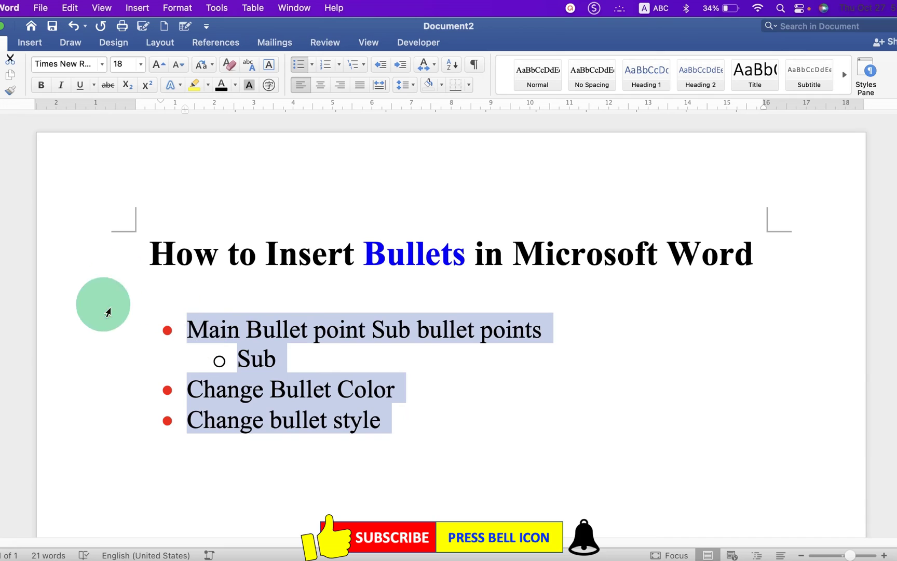
left_click(314, 65)
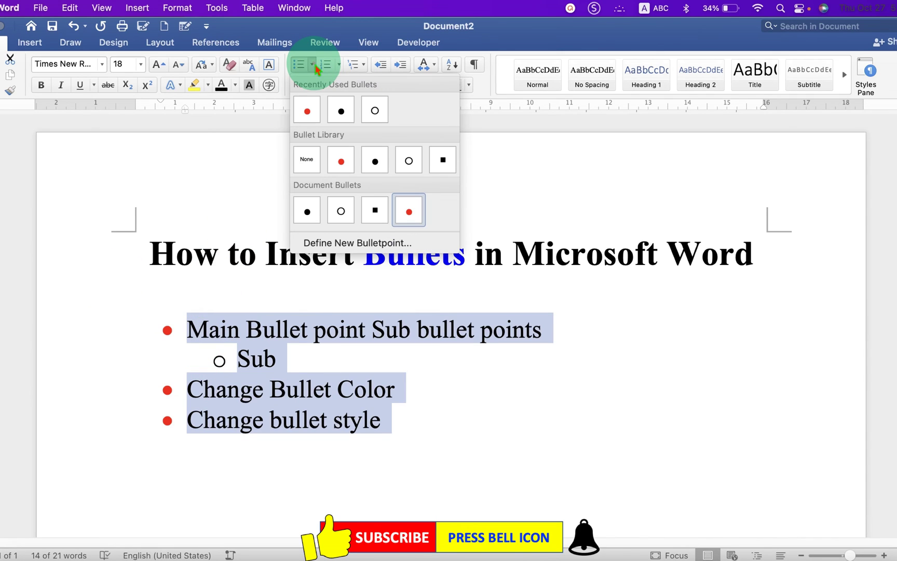
left_click(348, 244)
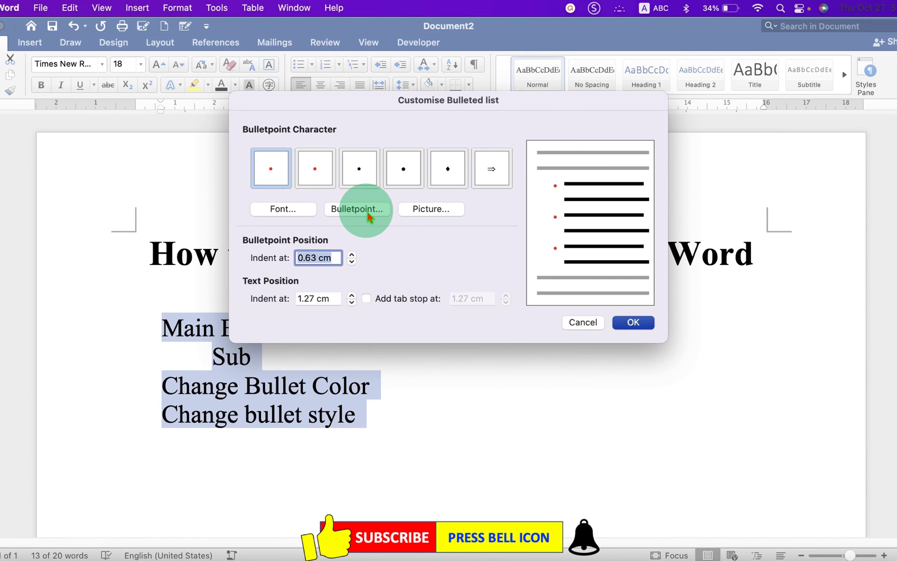
left_click(356, 208)
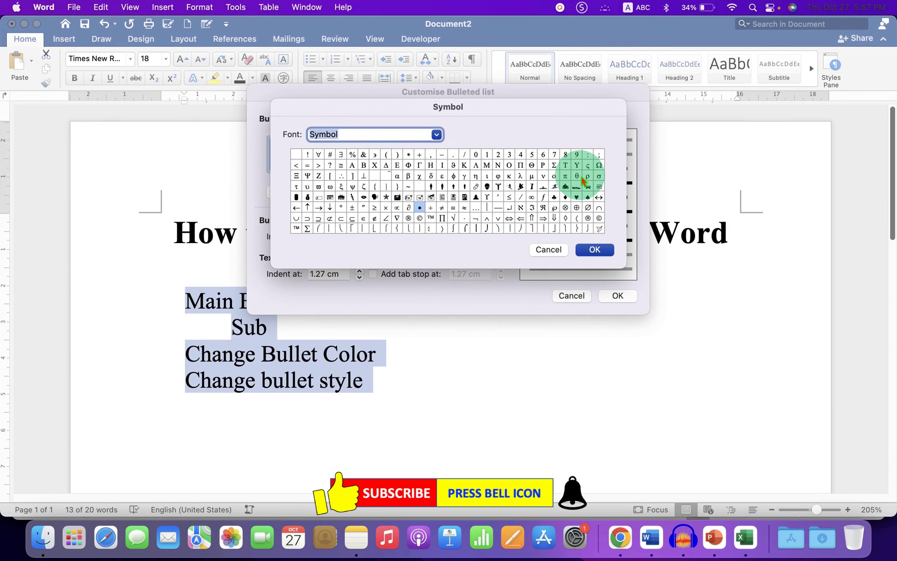
left_click(577, 176)
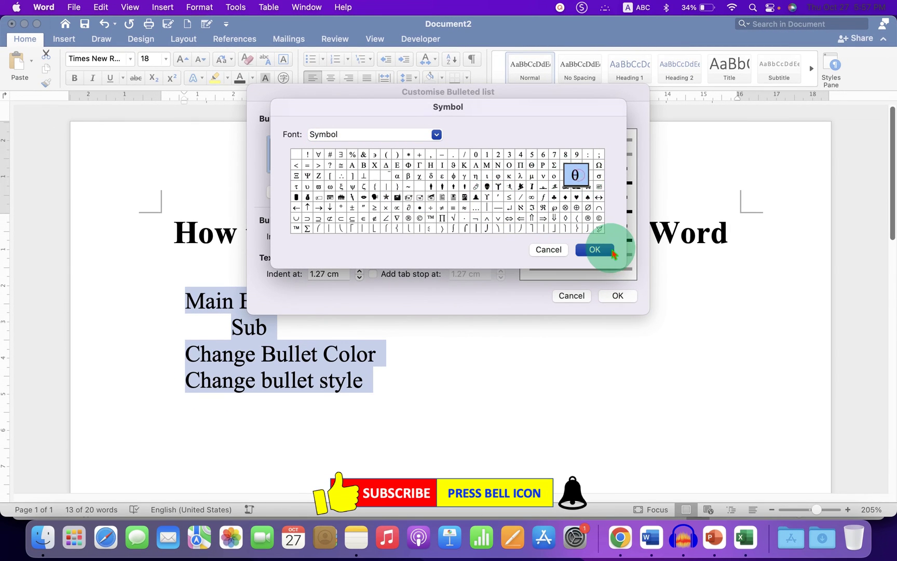
left_click(594, 250)
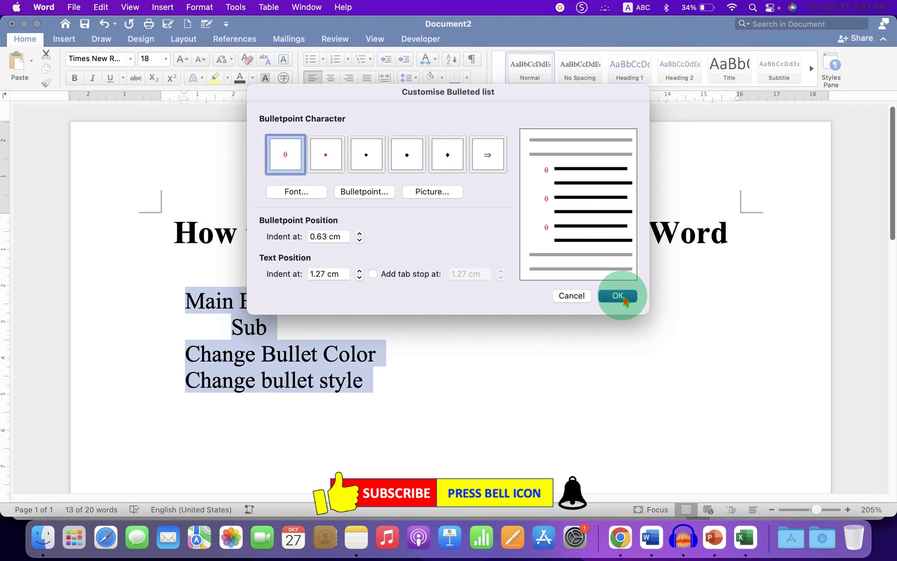
left_click(619, 295)
left_click(454, 357)
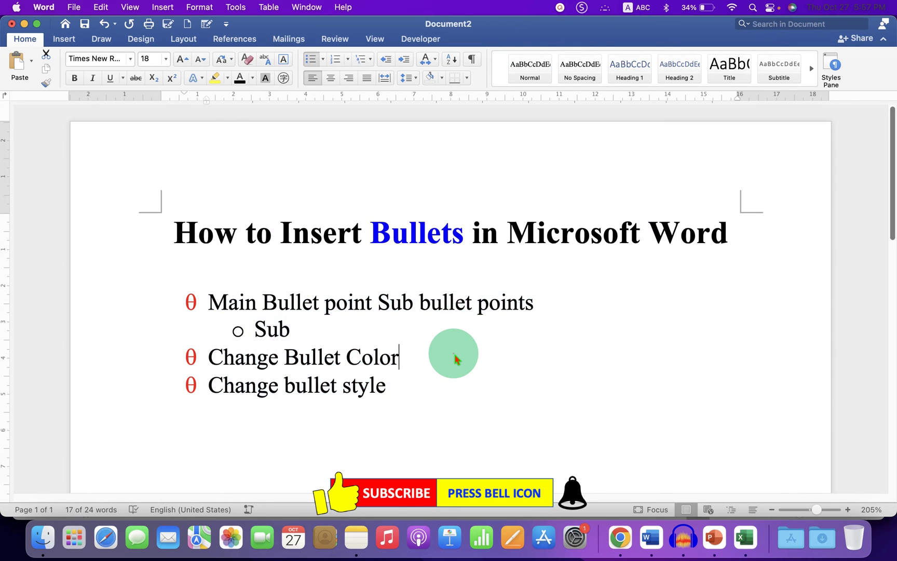